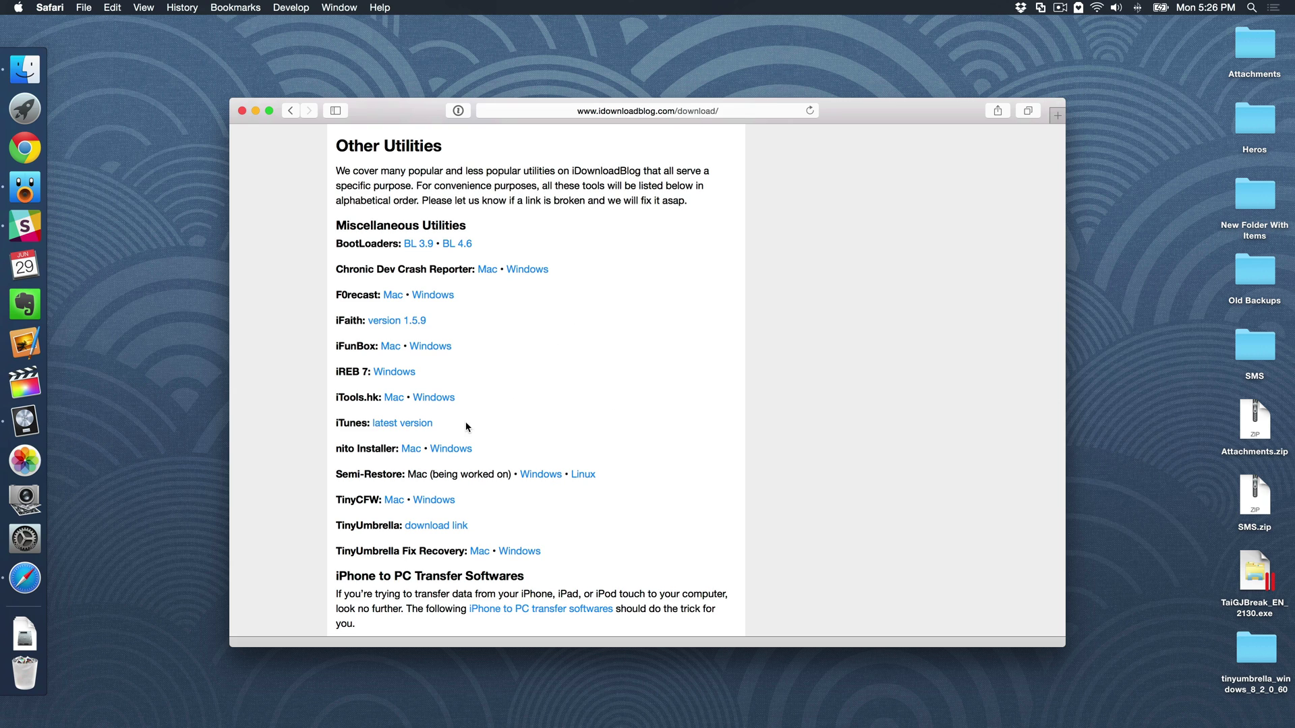
Follow the TinyUmbrella link to the Firmware Umbrella blog and scroll to the OS X/Windows beta downloads
left_click(444, 530)
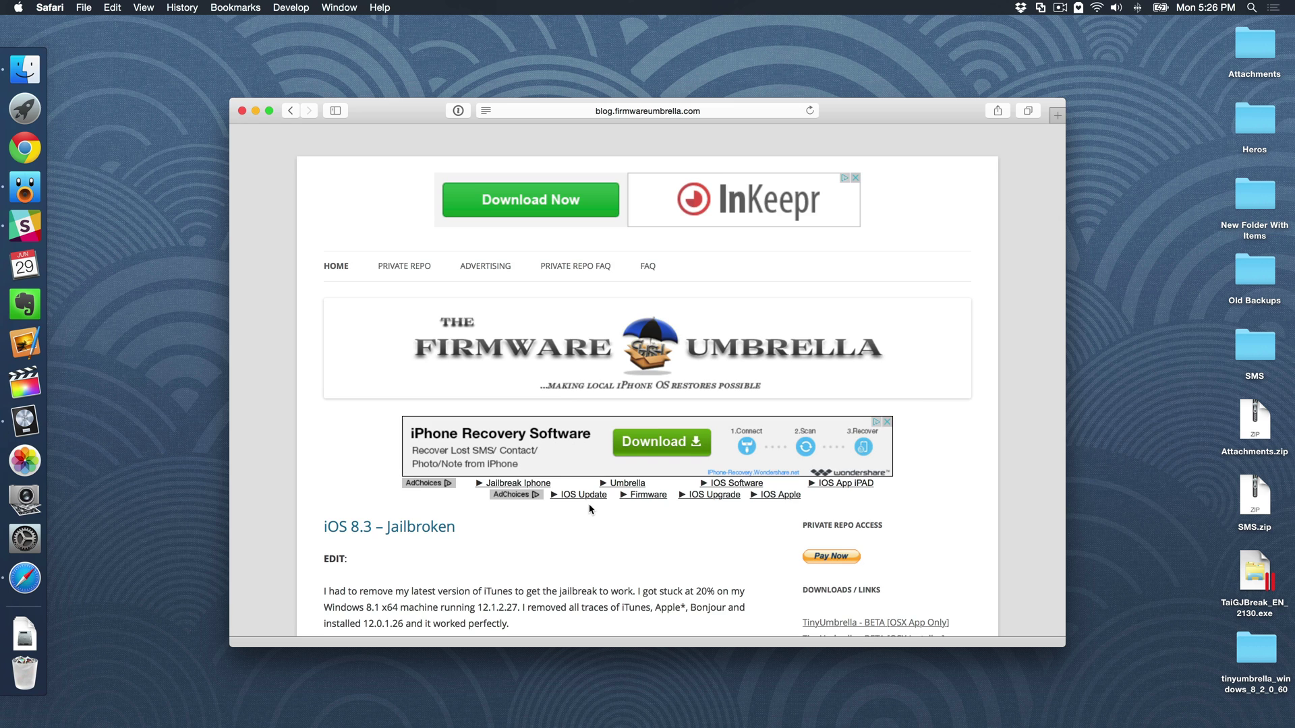
scroll(589, 505, "down", 3)
scroll(589, 505, "down", 5)
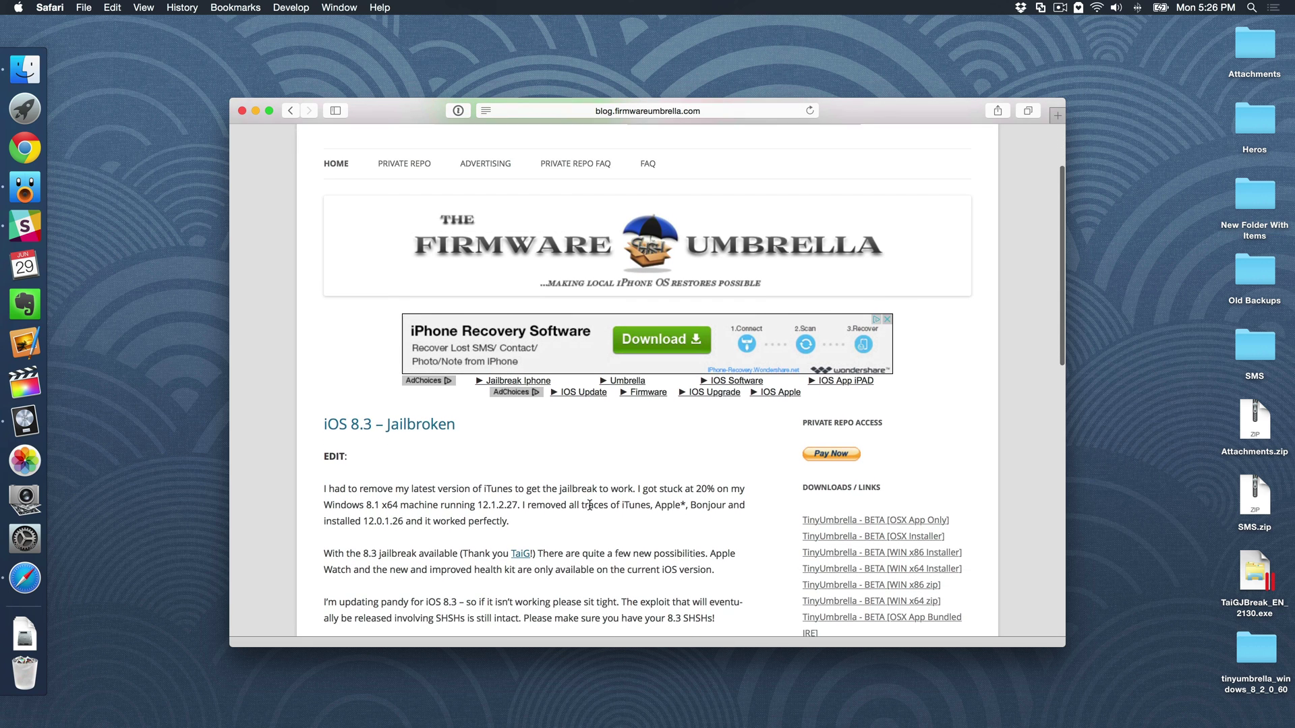
scroll(590, 509, "down", 3)
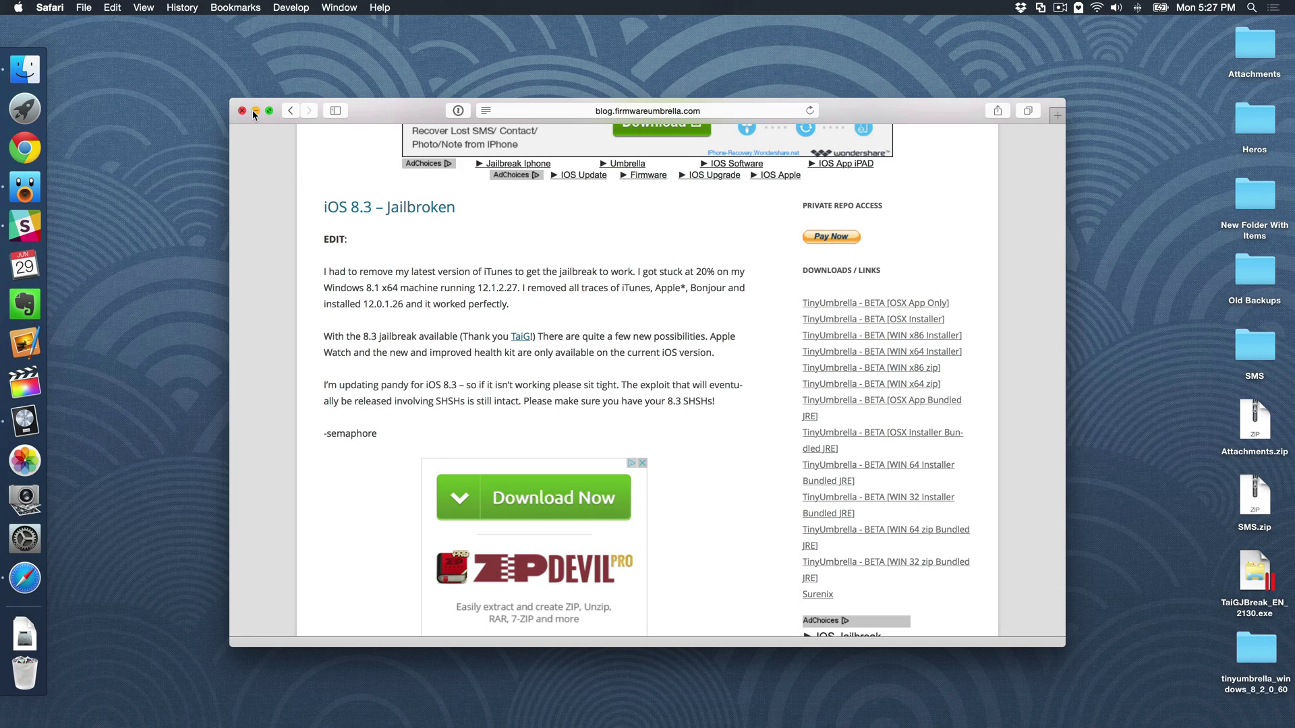
Minimize Safari and launch TinyUmbrella from the last Launchpad page
left_click(255, 110)
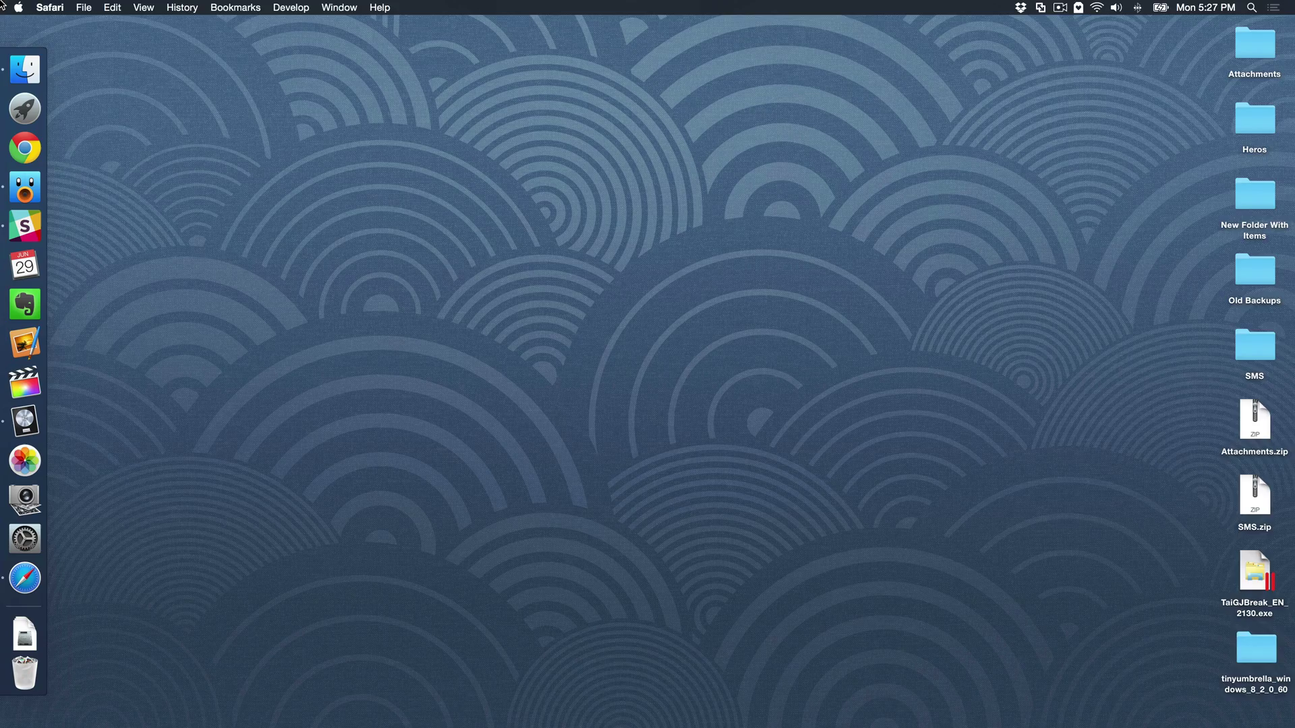
key("F4")
scroll(737, 330, "right", 3)
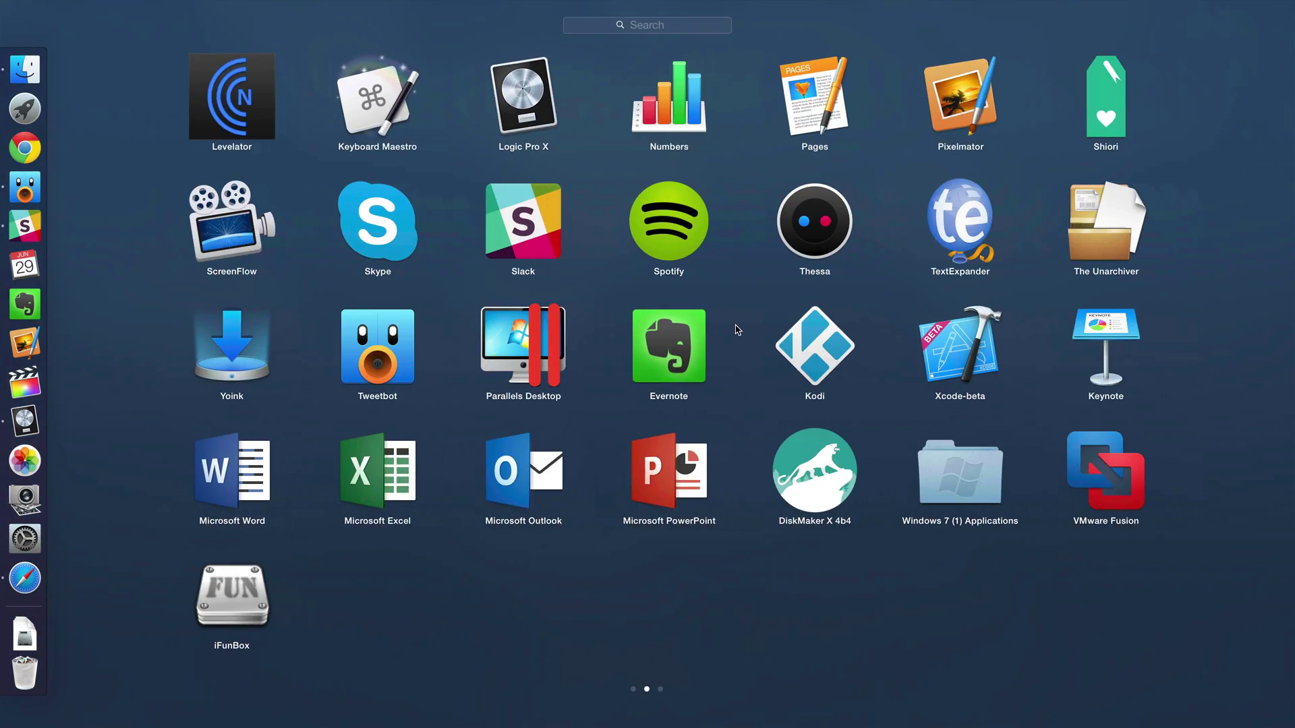
scroll(809, 411, "right", 3)
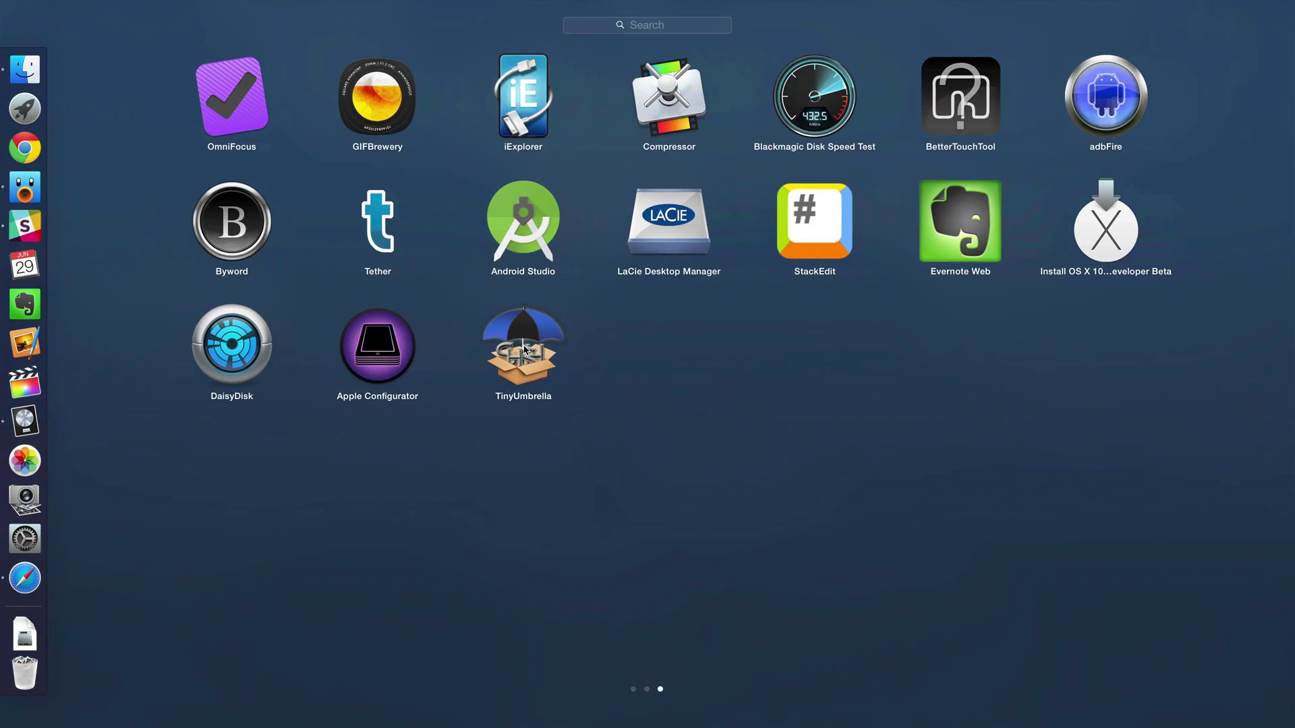
left_click(524, 347)
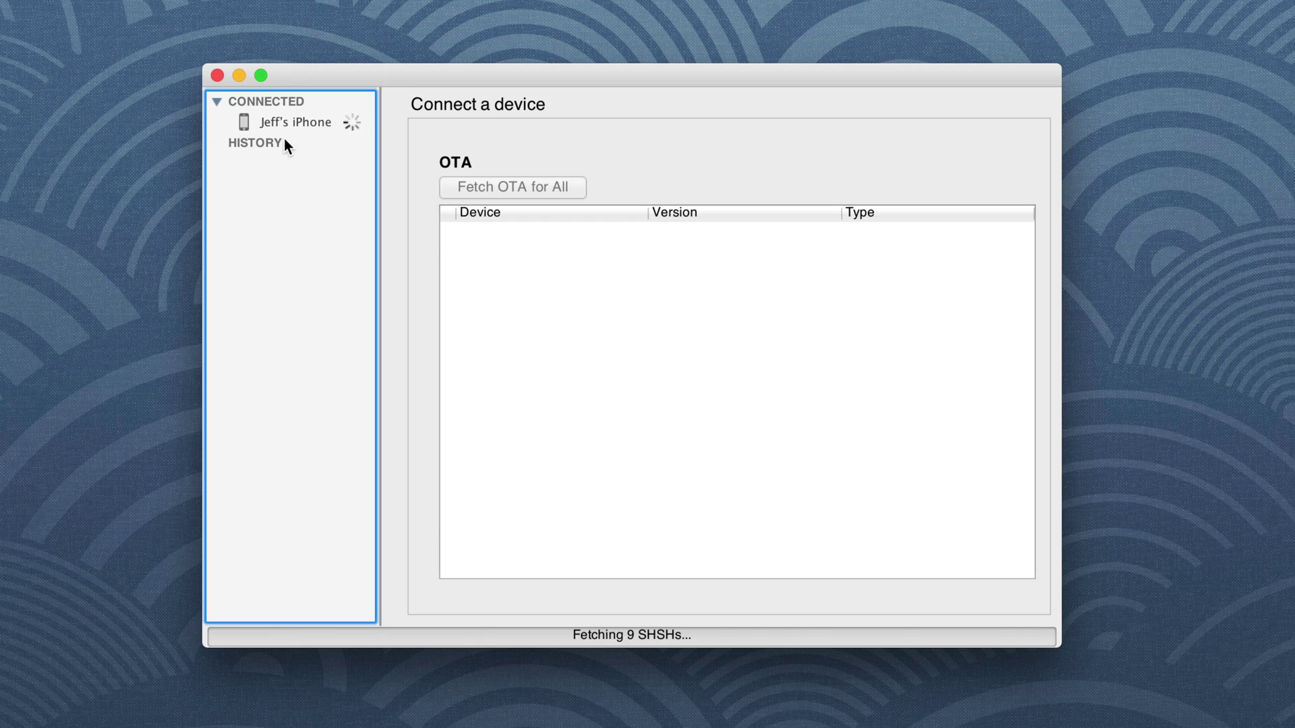
Select the connected iPhone 6 Plus to list its ten iOS 8.3 (12F70) SHSH entries
left_click(294, 122)
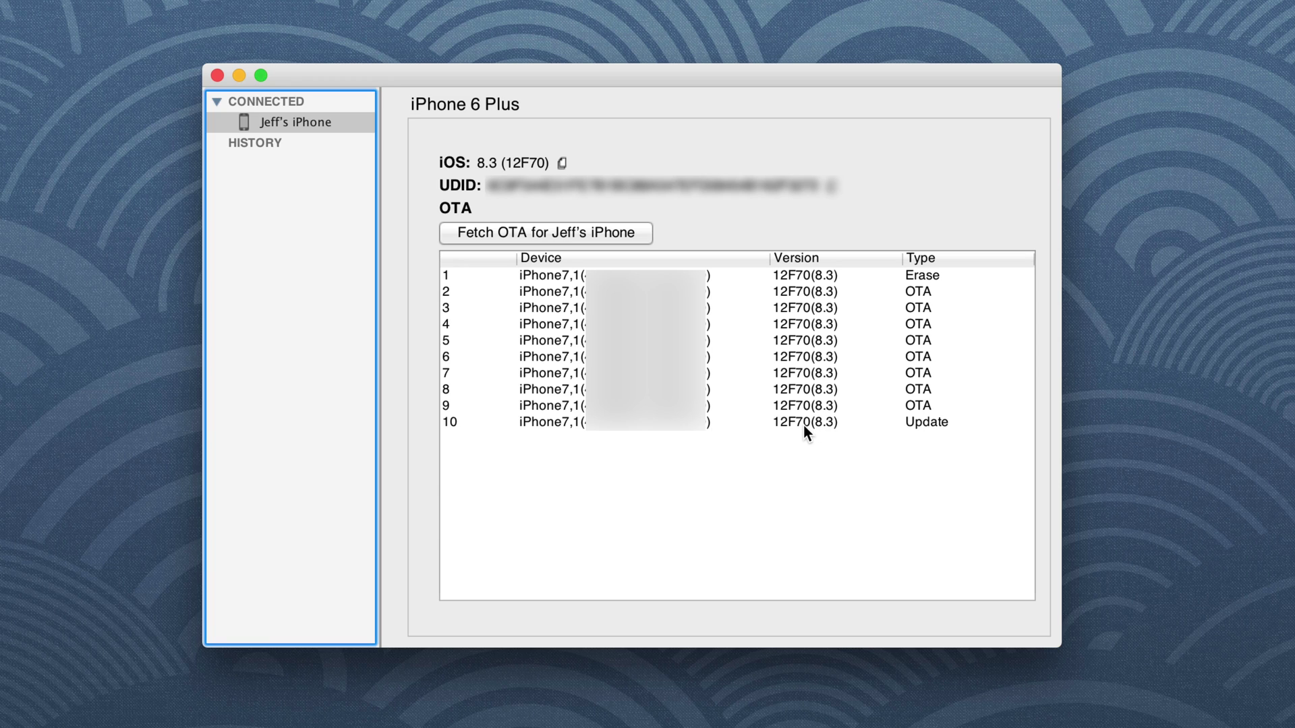
left_click(140, 284)
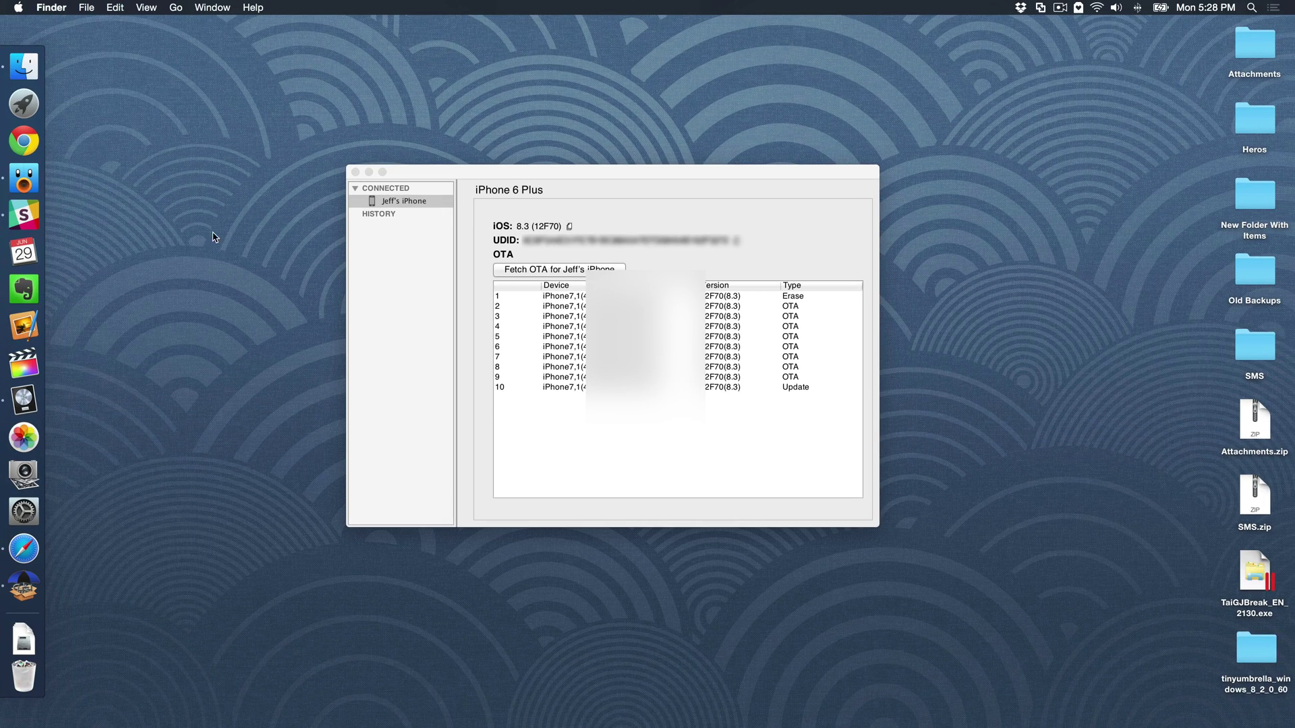
Jump to the hidden ~/.tu/.shsh folder via Go to Folder, replacing known_devices in the path
left_click(177, 8)
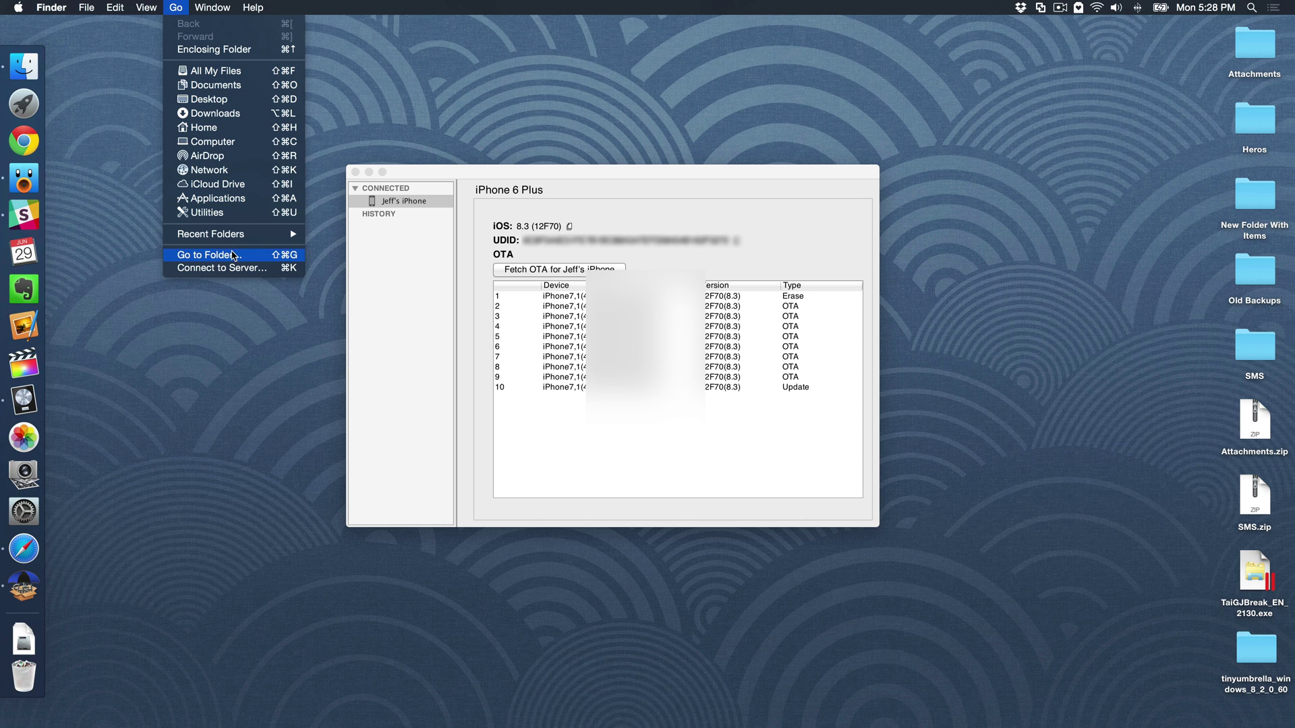
left_click(228, 263)
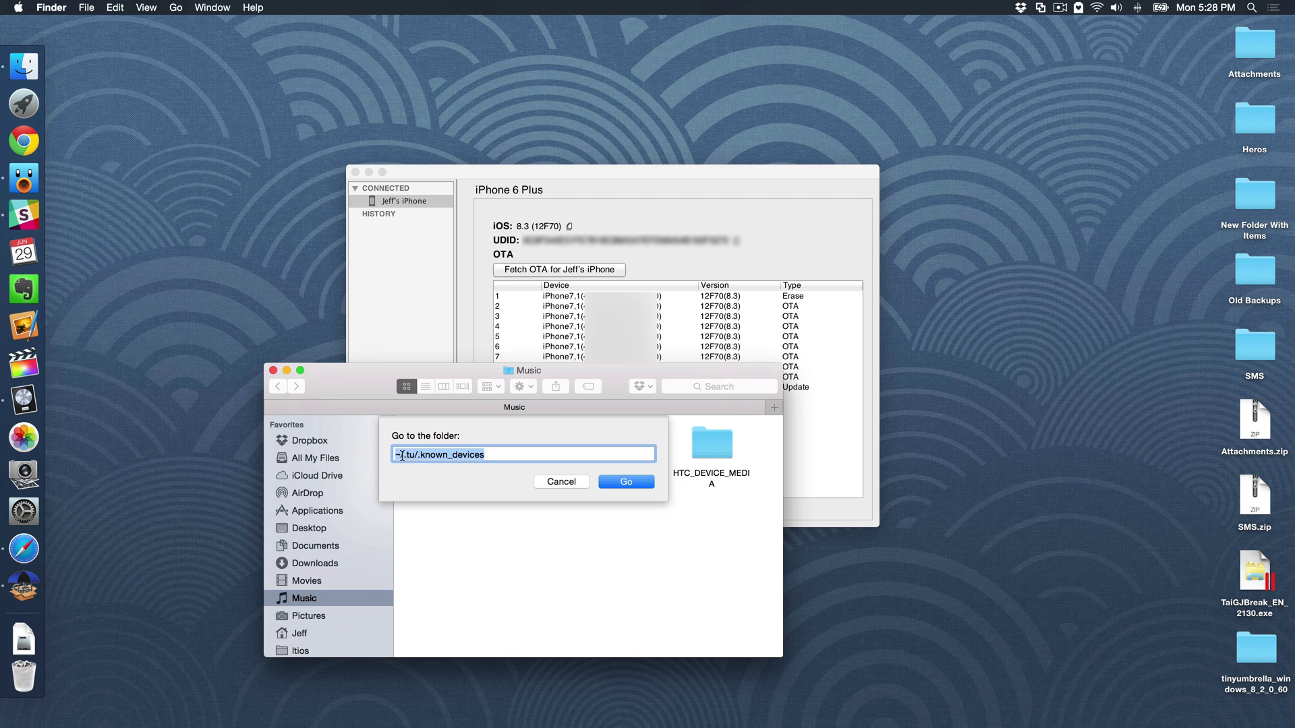
left_click(409, 456)
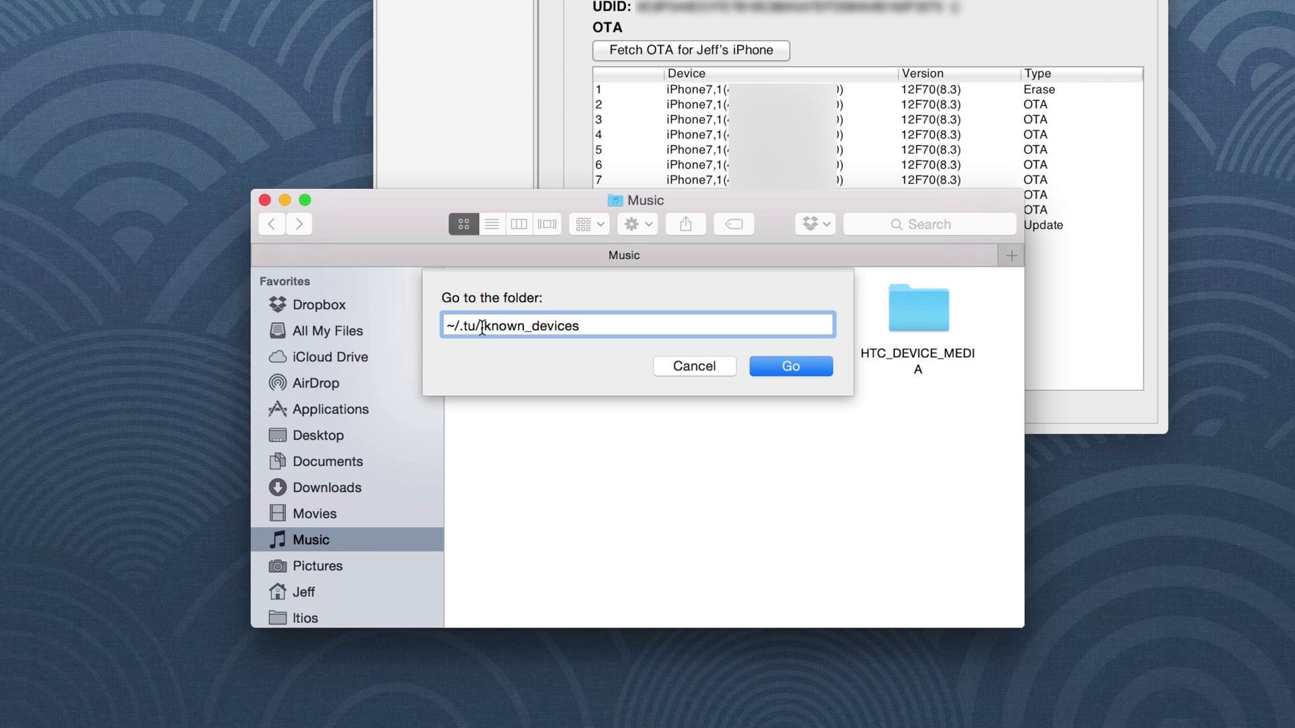
mouse_move(430, 456)
left_mouse_down()
mouse_move(483, 456)
mouse_move(431, 455)
left_mouse_up()
left_click_drag(500, 325, 492, 331)
key("BackSpace")
type("ss")
key("BackSpace")
type("hsh")
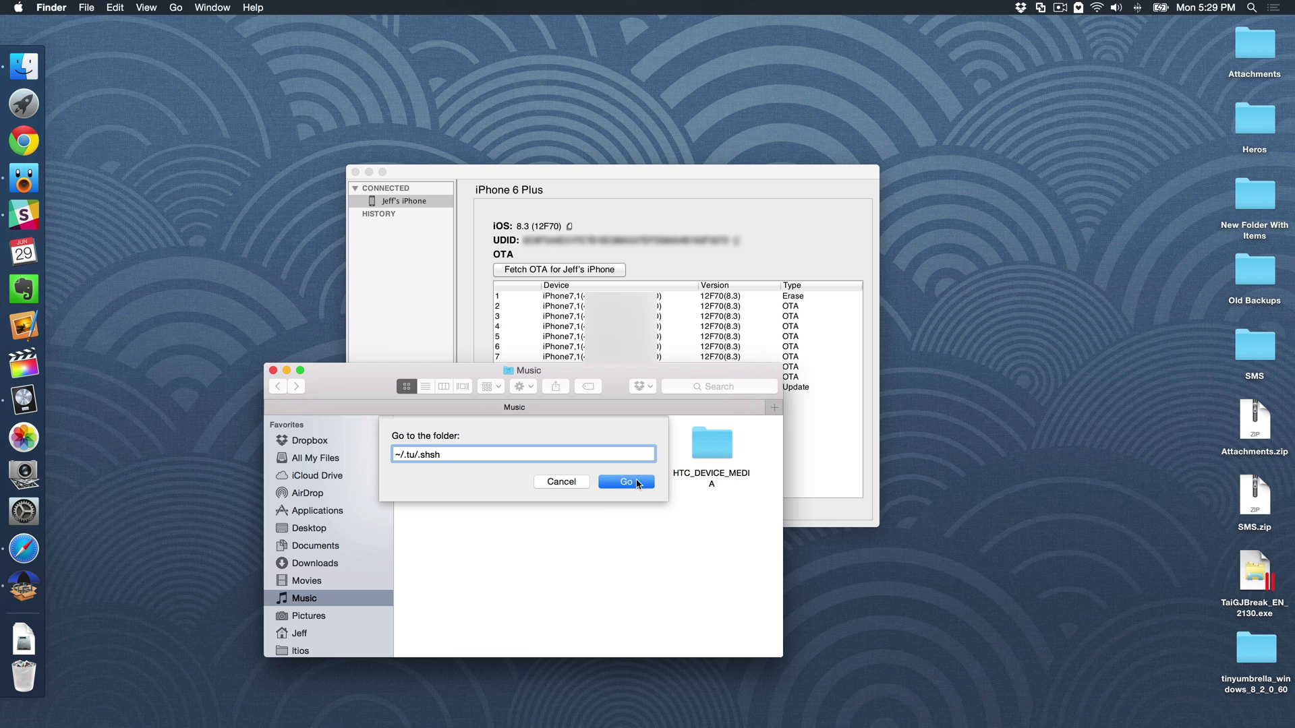
left_click(805, 365)
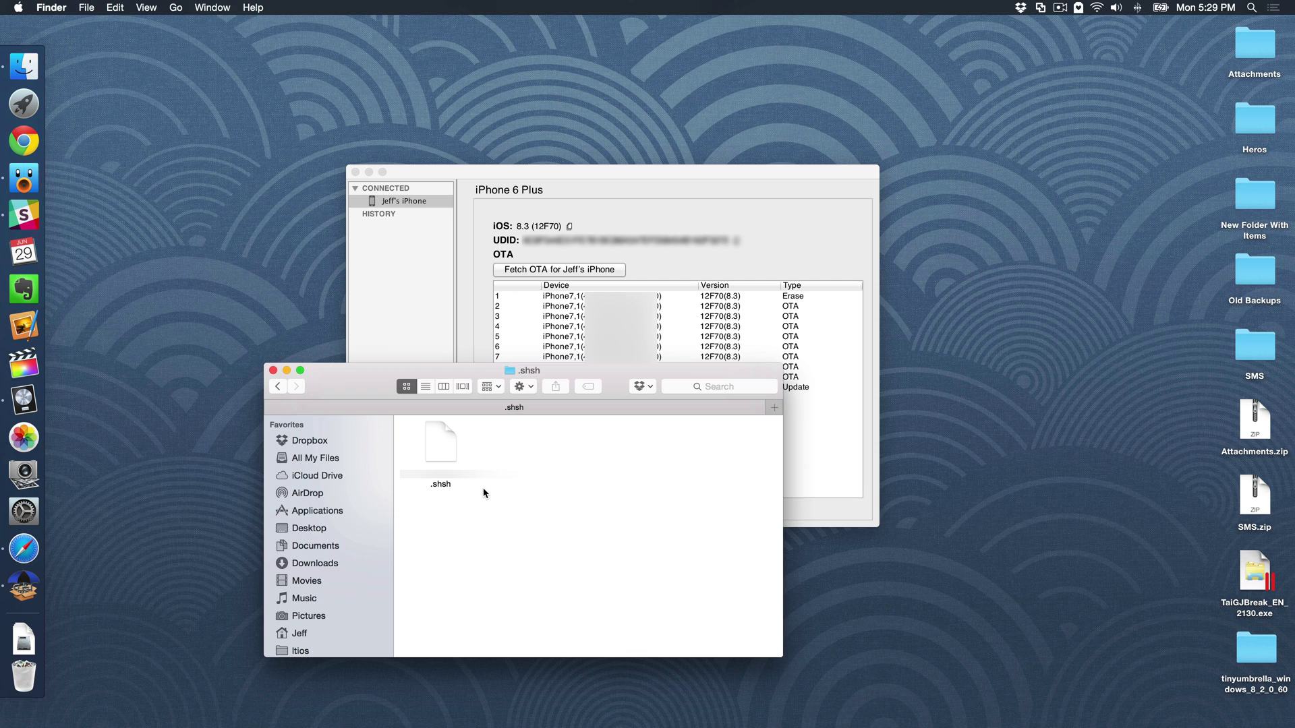
Select the saved .shsh file and view its context-menu actions
left_click(438, 442)
right_click(437, 443)
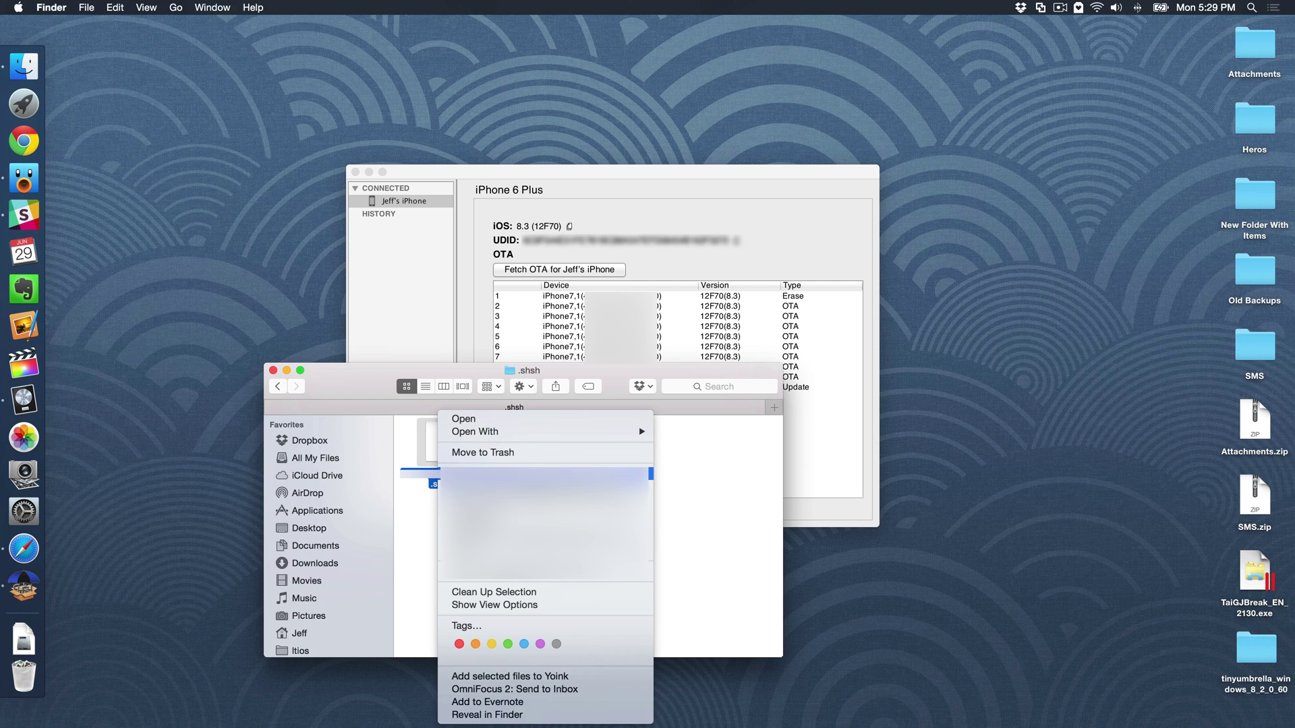
left_click(409, 534)
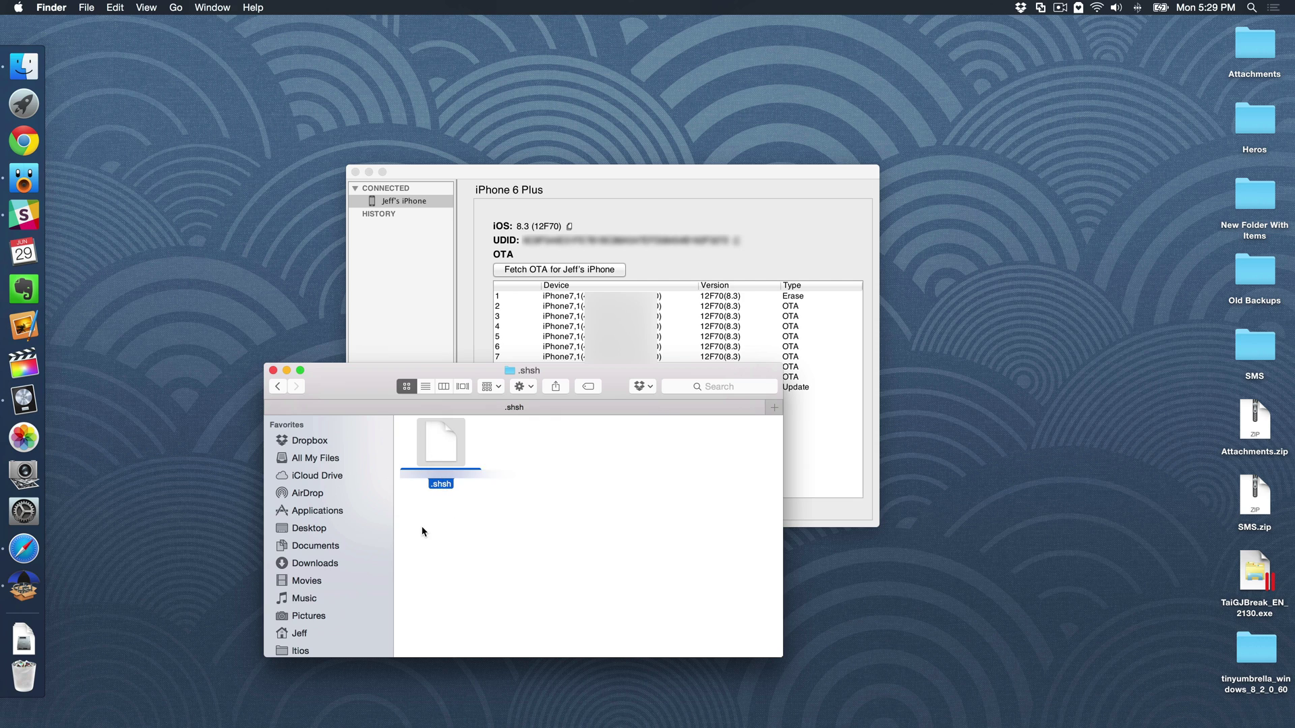
left_click(423, 532)
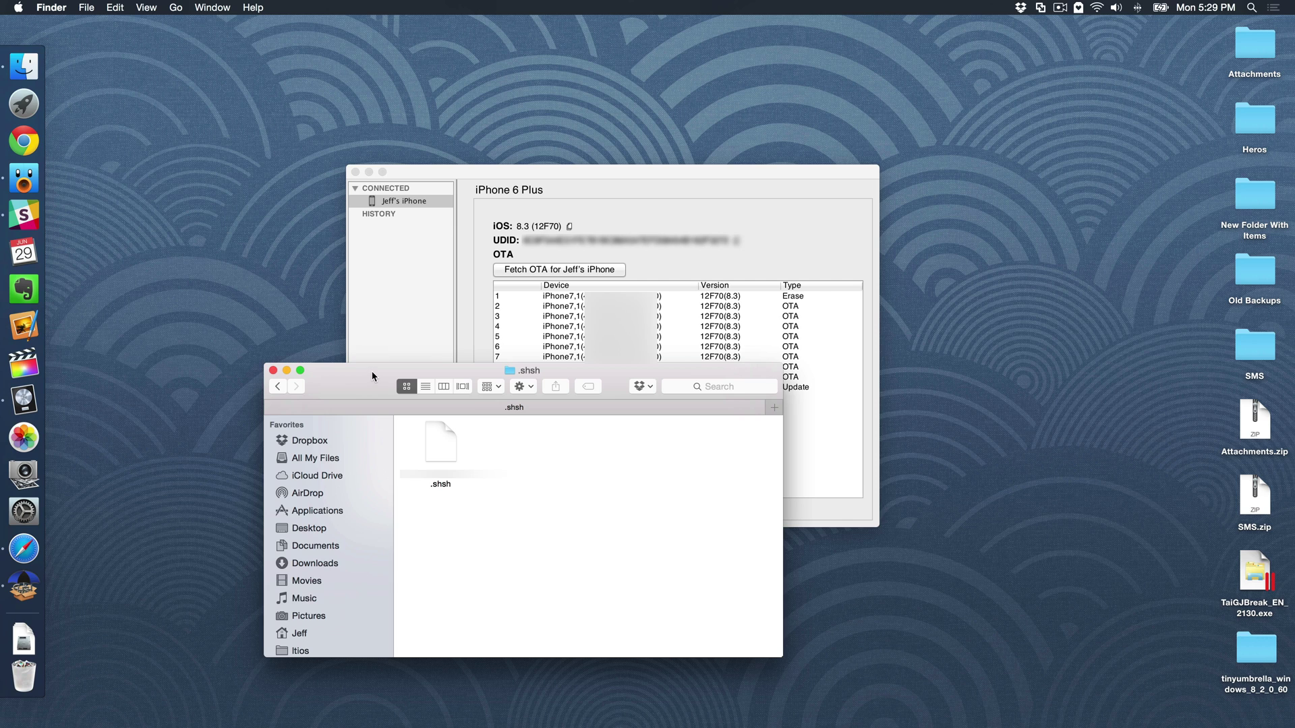
Reposition the .shsh folder window, reselect the file, then close the window
left_click_drag(375, 370, 393, 346)
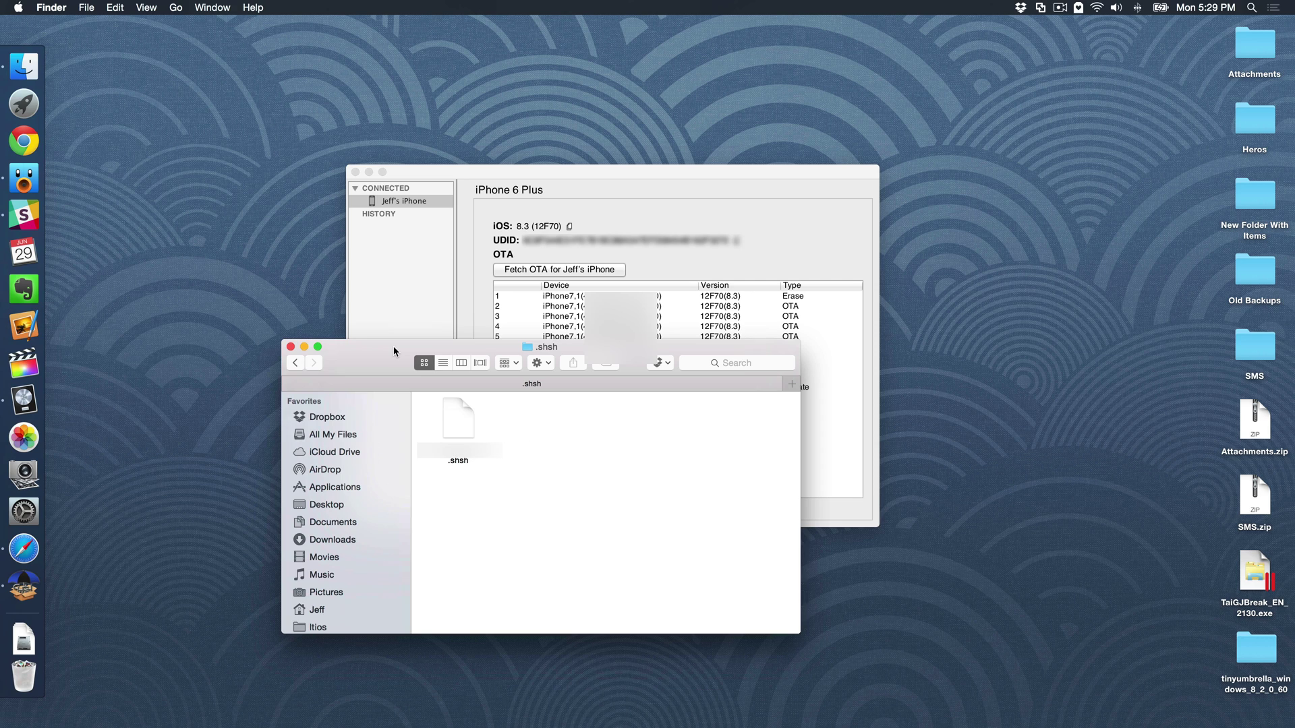
left_click(468, 419)
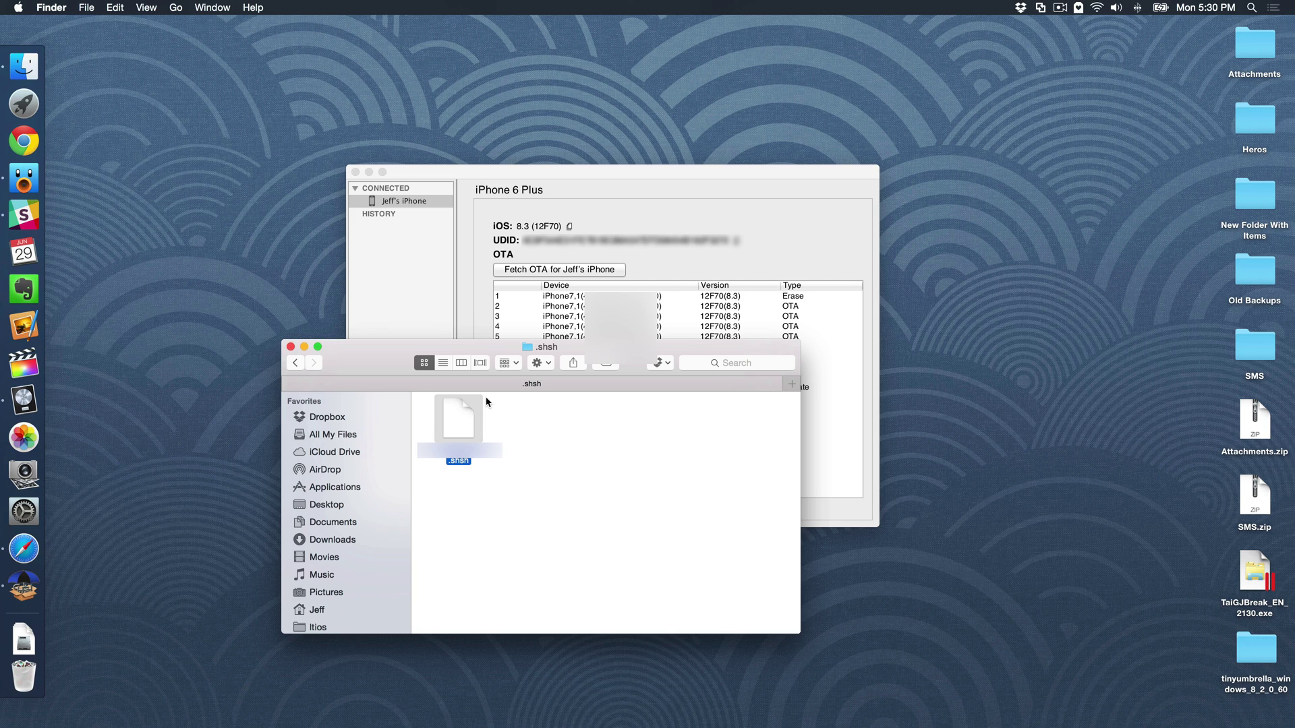
left_click(486, 403)
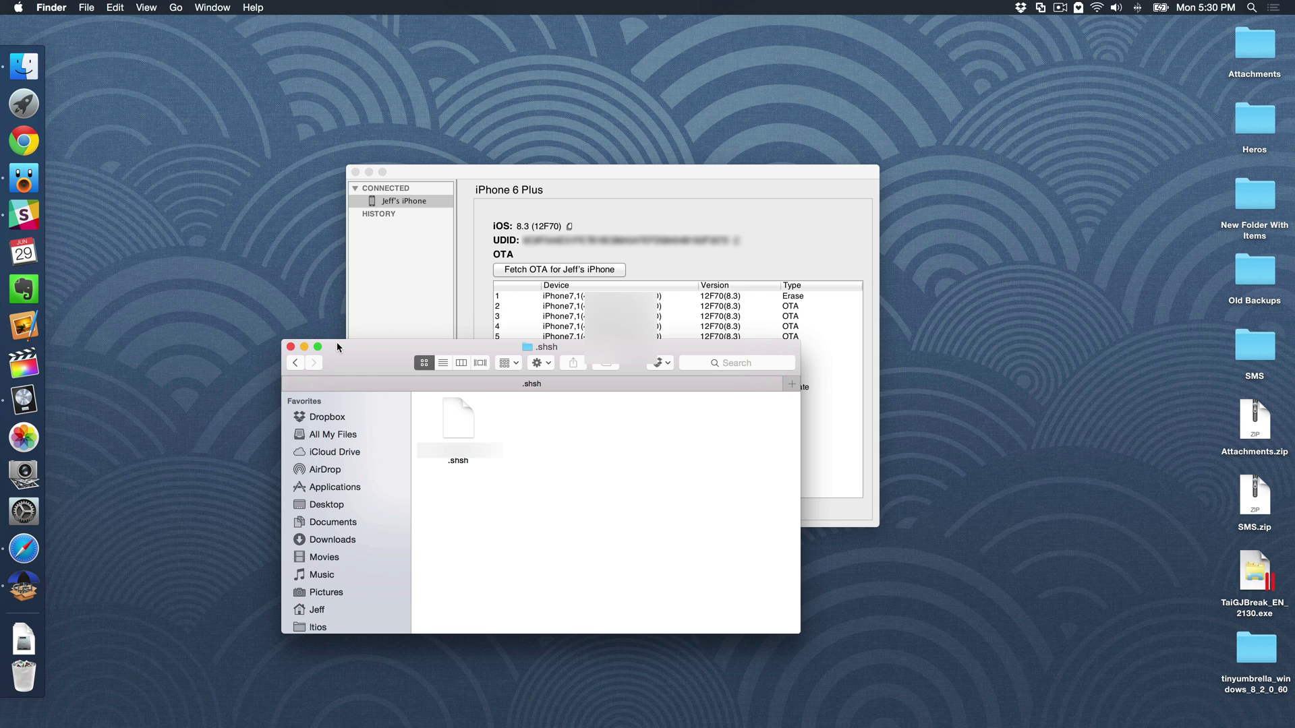
left_click(290, 346)
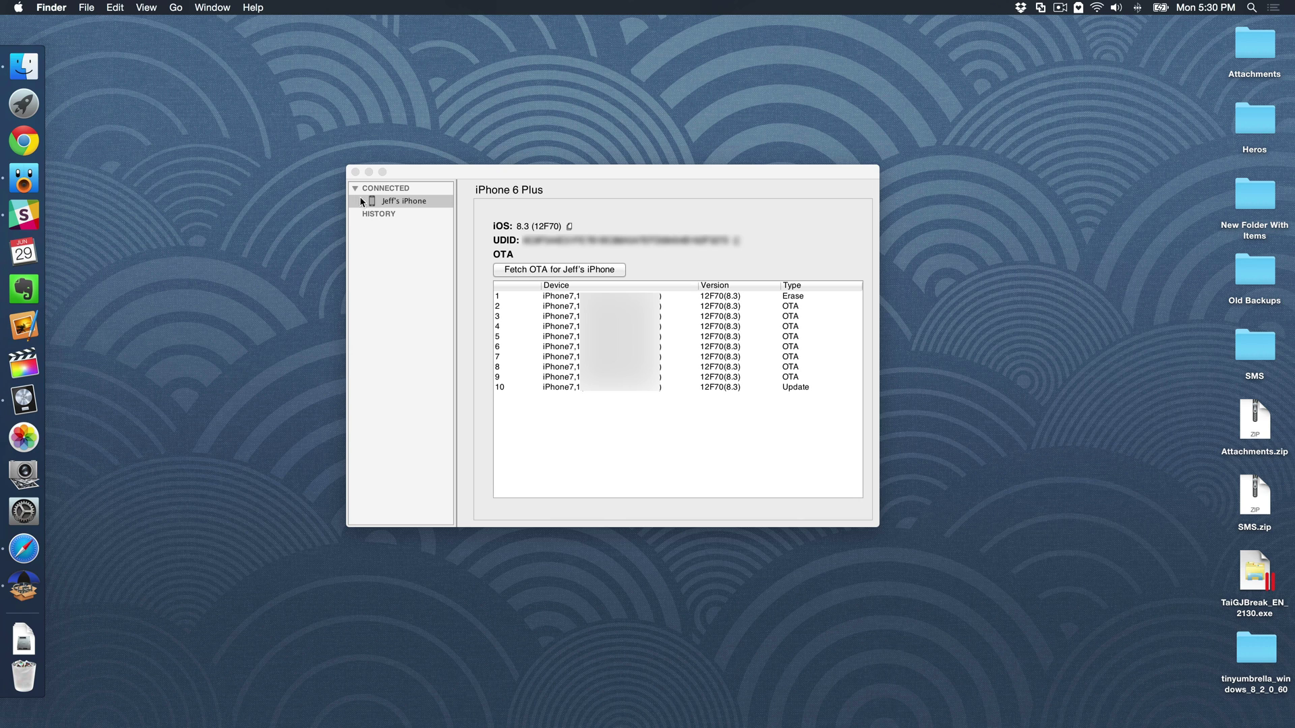
Close the Mac TinyUmbrella window and launch Windows TinyUmbrella from the tinyumbrella folder, closing Explorer
left_click(356, 172)
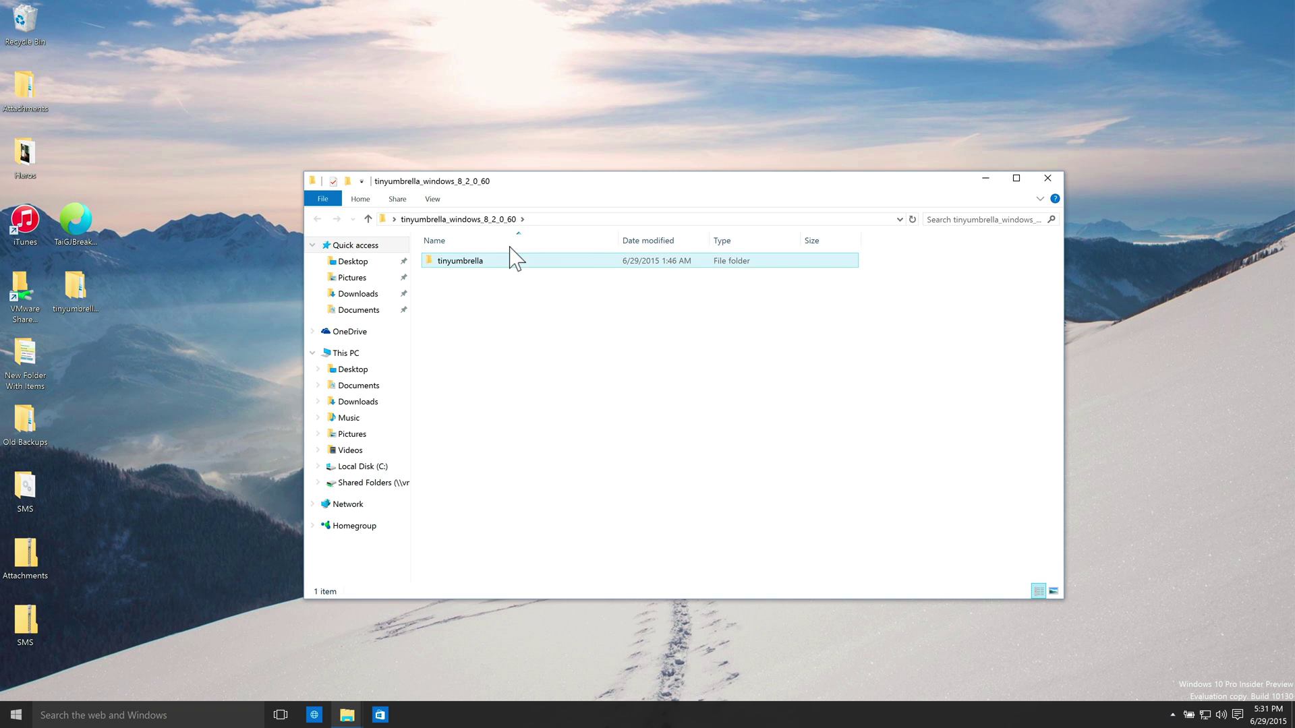
double_click(509, 257)
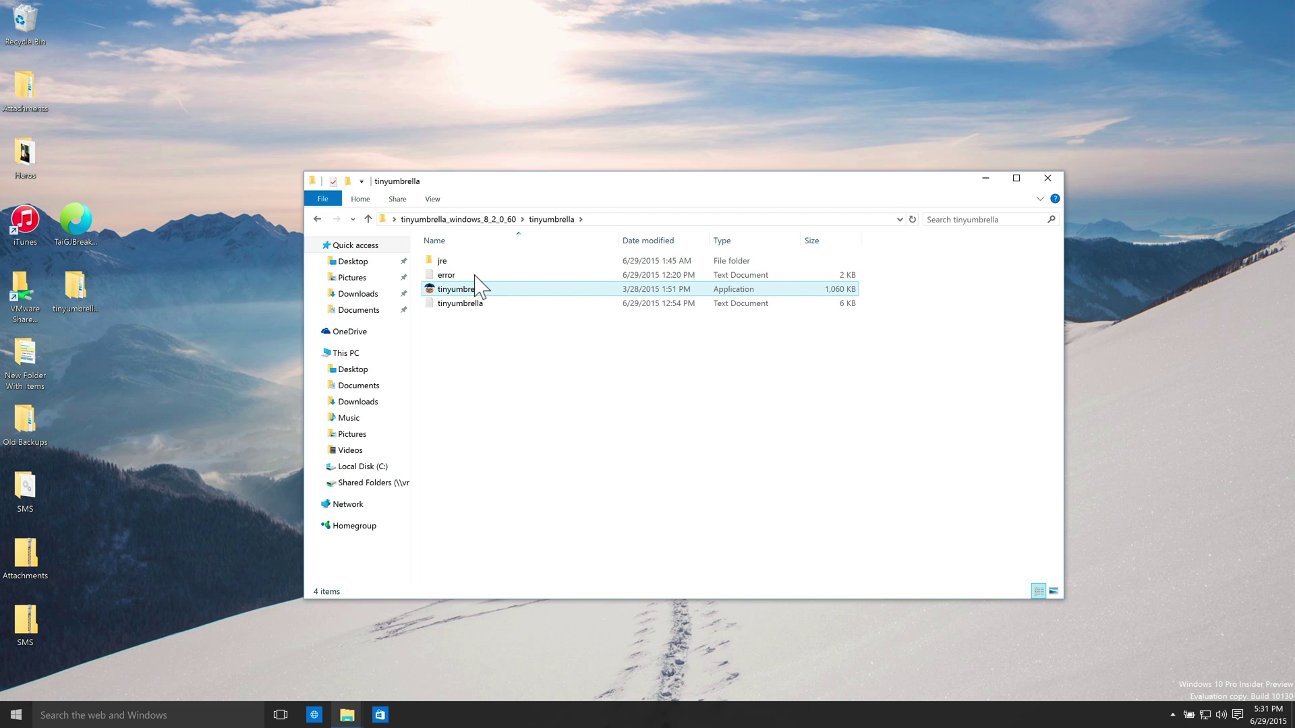
double_click(473, 284)
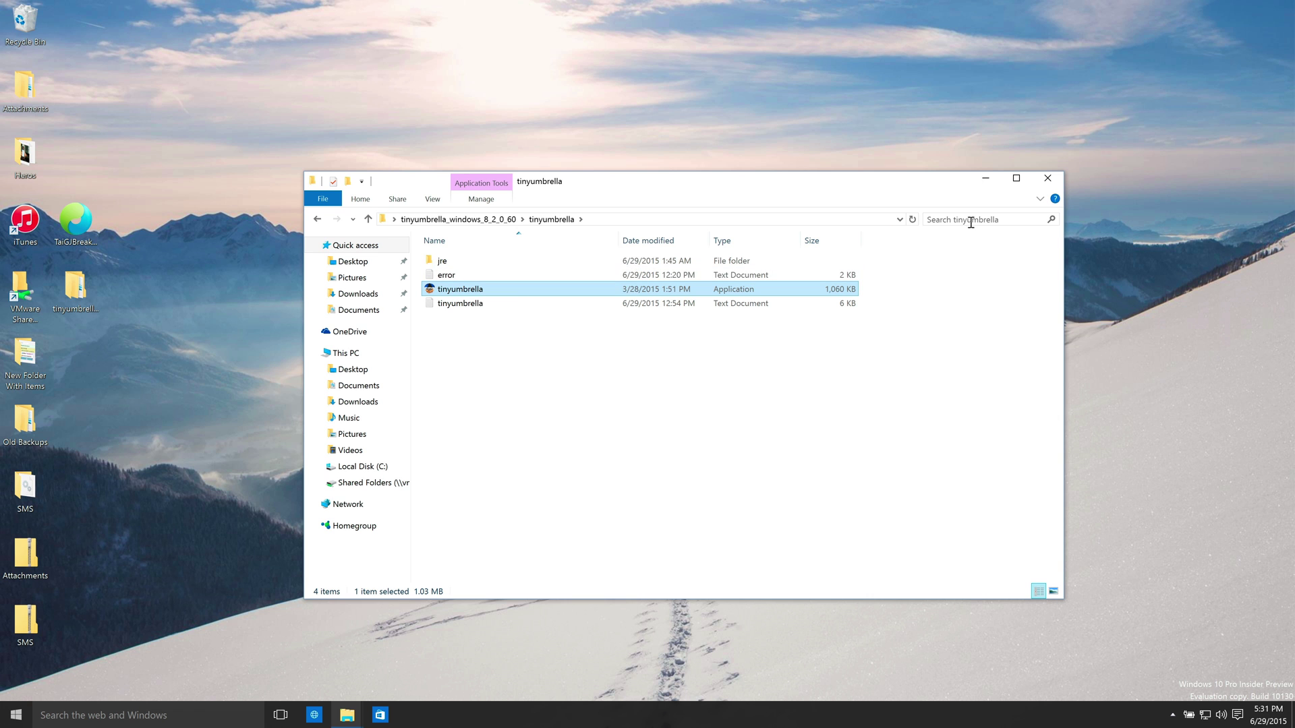
left_click(1047, 178)
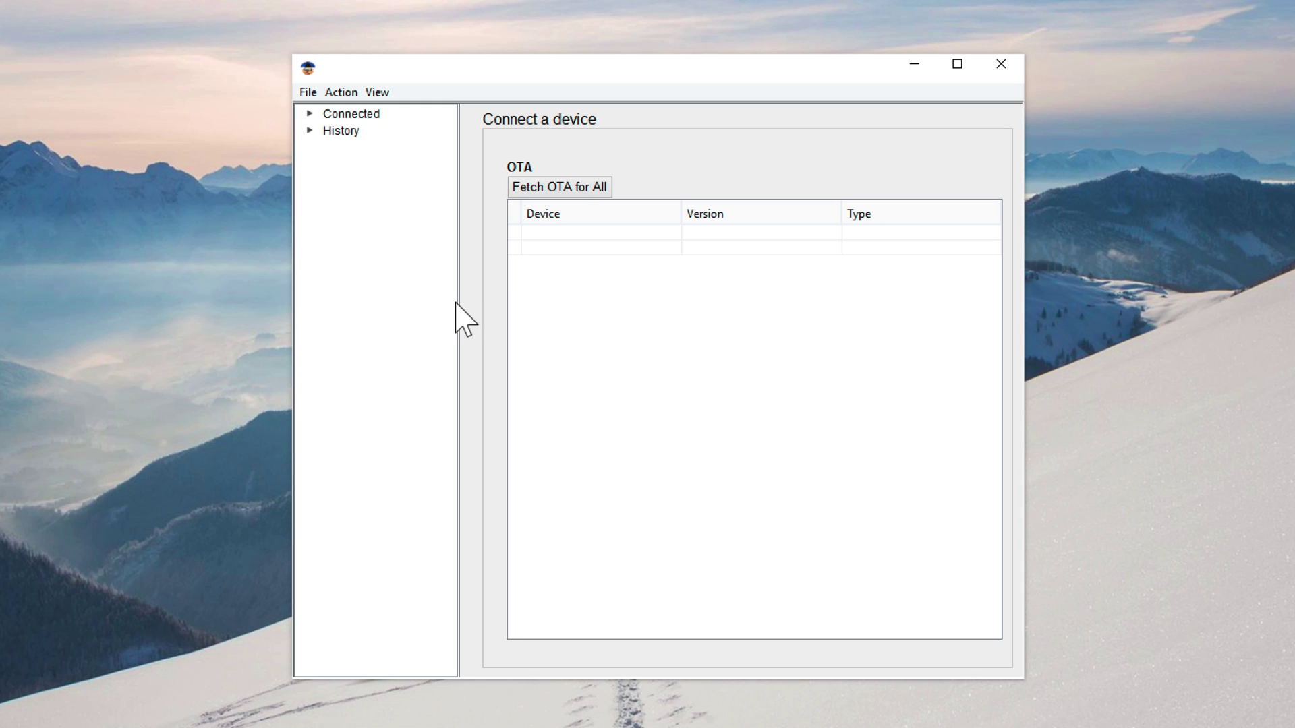
Activate the Windows TinyUmbrella window so it fetches eleven 12F70(8.3) blobs for the iPhone
left_click(524, 55)
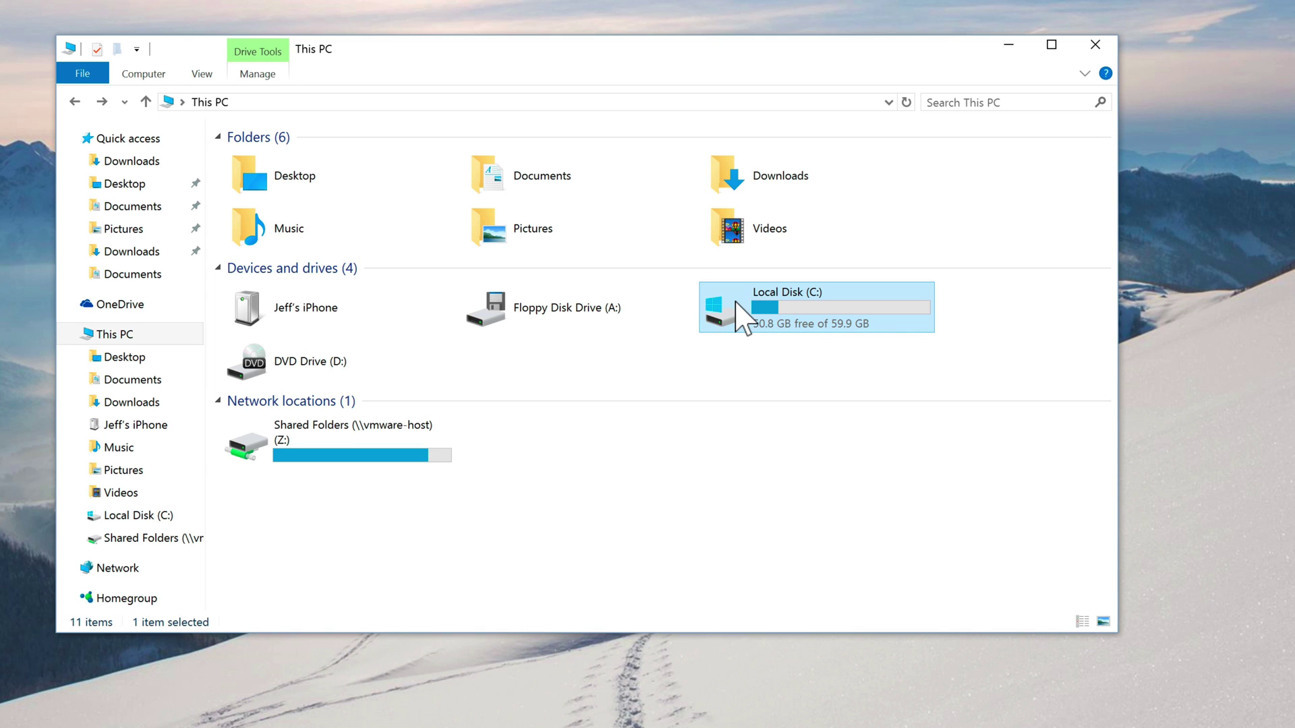
Browse from Local Disk (C:) through Users, the user folder and .tu into .shsh
double_click(745, 309)
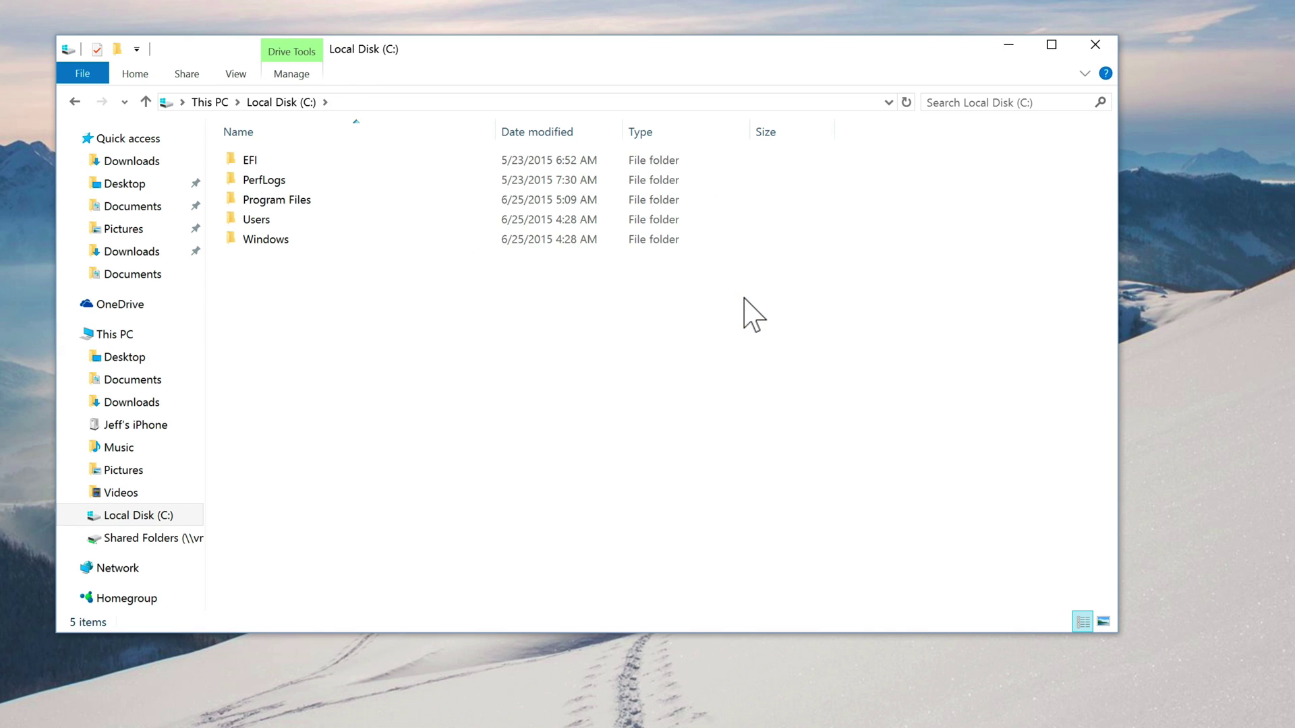
double_click(274, 214)
double_click(269, 159)
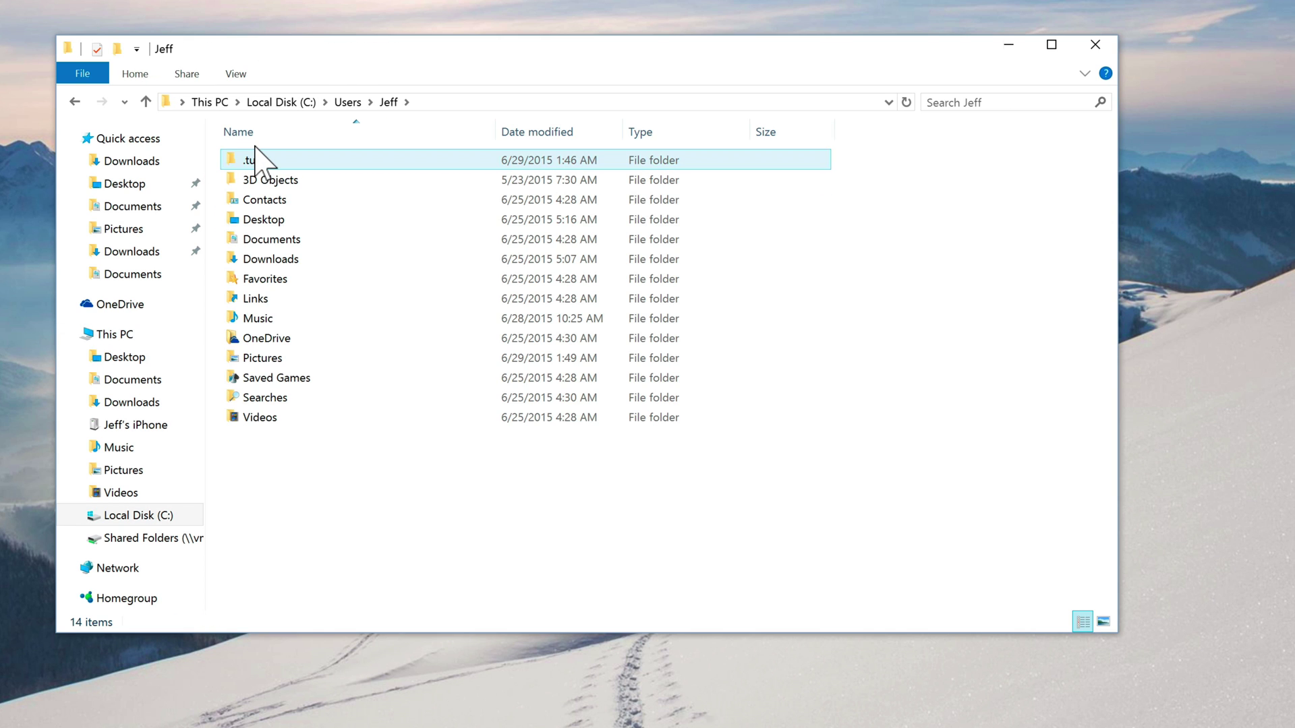
double_click(255, 159)
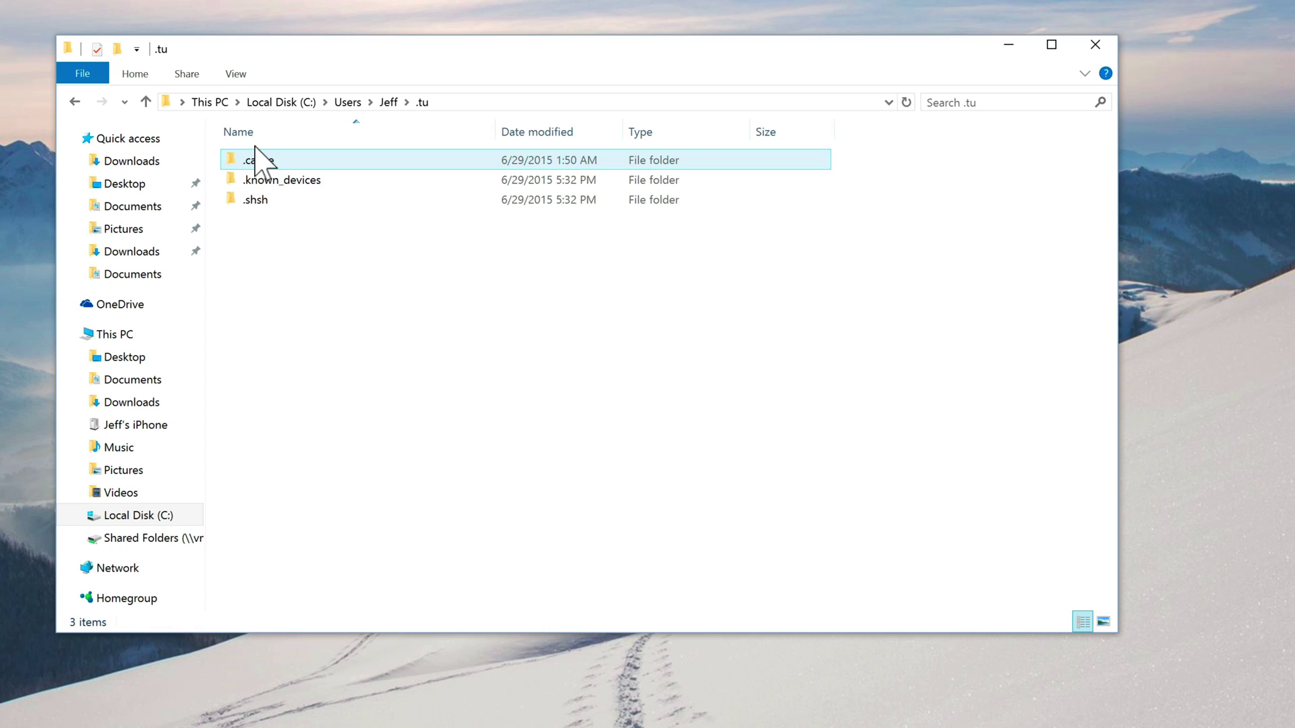
double_click(257, 202)
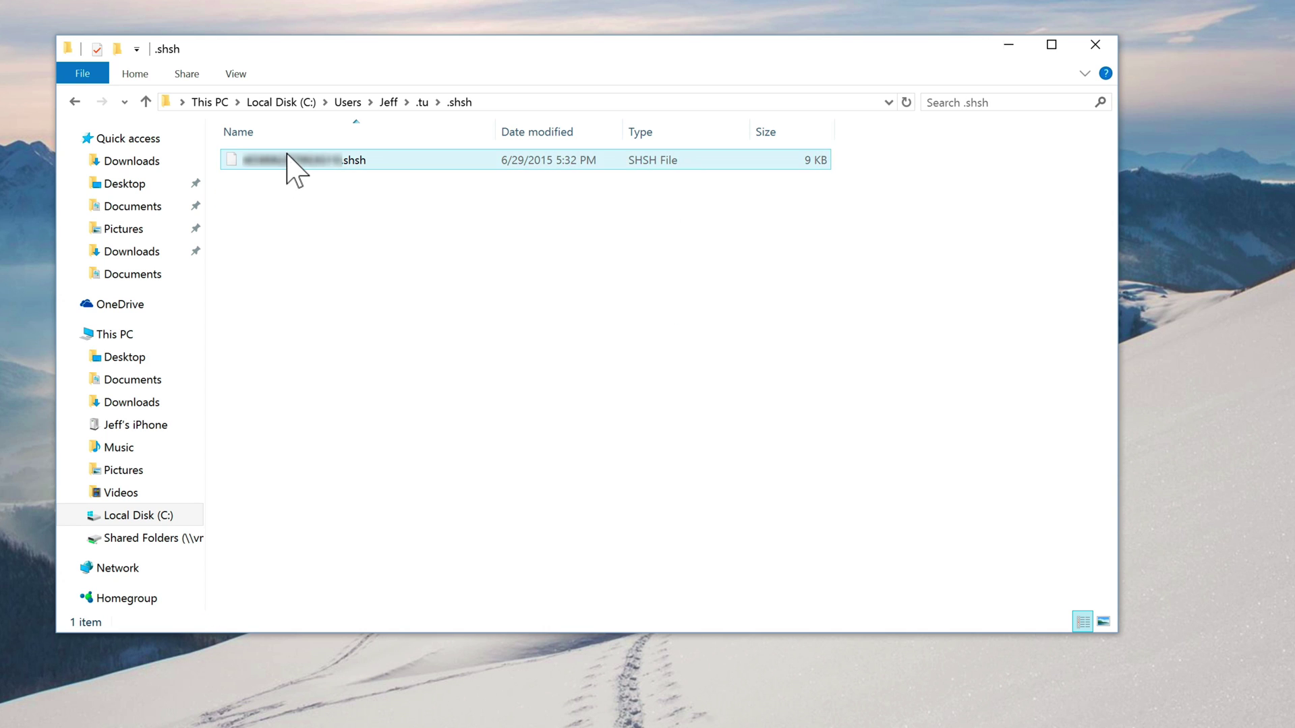